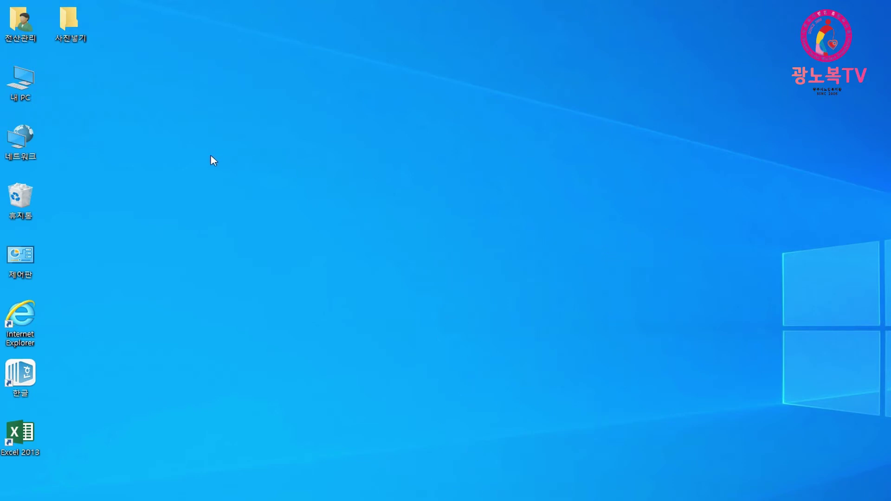
Step: From 내 PC, open the connected Galaxy Note8 phone's Camera folder under Phone > DCIM
double_click(16, 94)
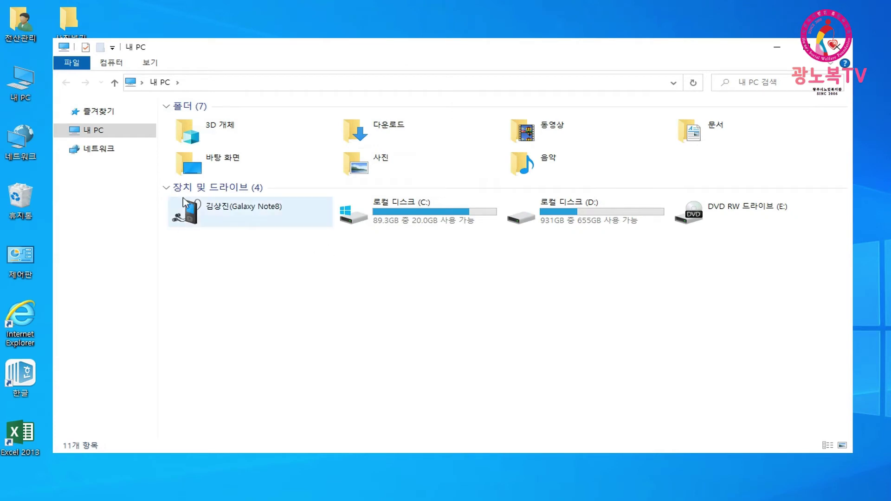
left_click(245, 221)
double_click(245, 221)
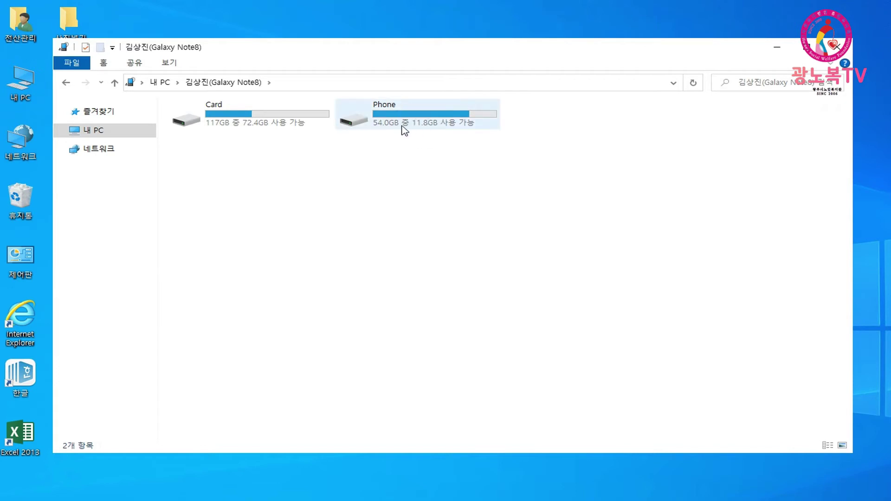
double_click(413, 116)
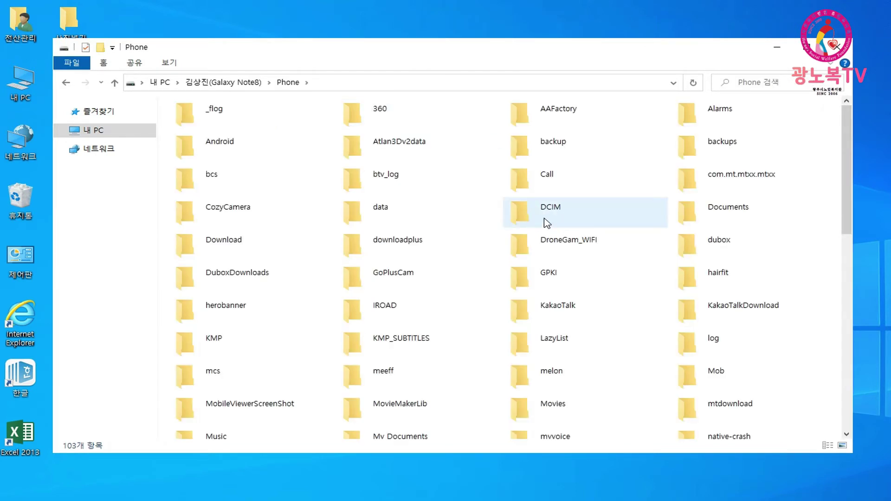
double_click(566, 212)
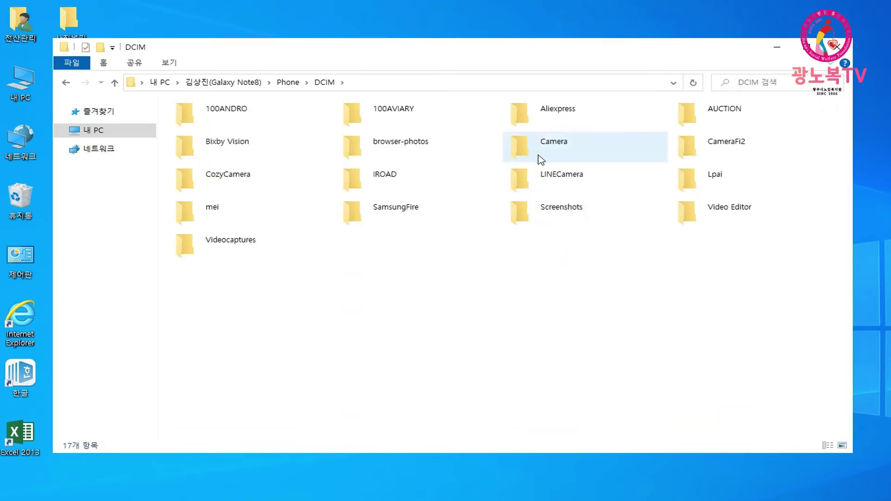
double_click(557, 156)
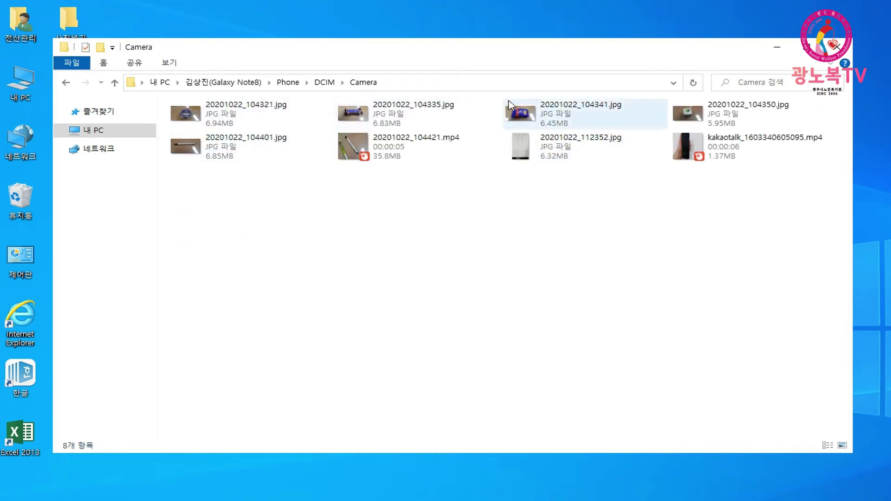
Step: Copy the photo 20201022_104321.jpg from the phone's Camera folder into the desktop folder 사진넣기
right_click(227, 120)
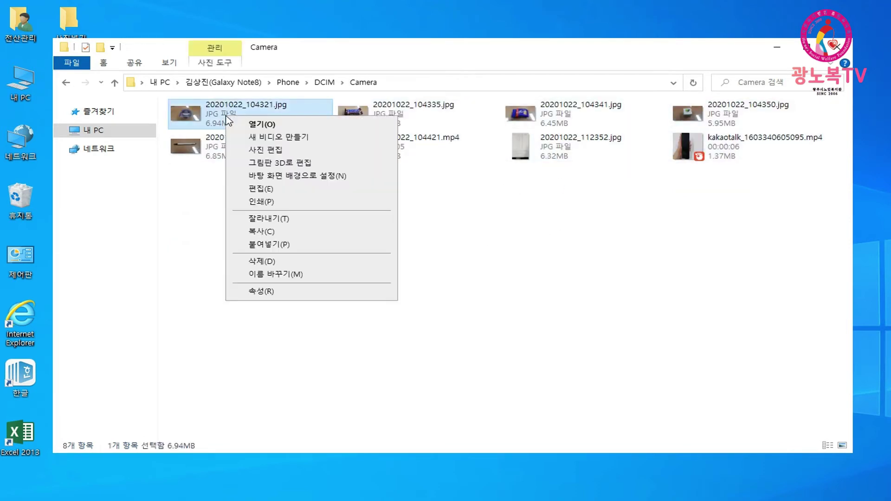
left_click(262, 232)
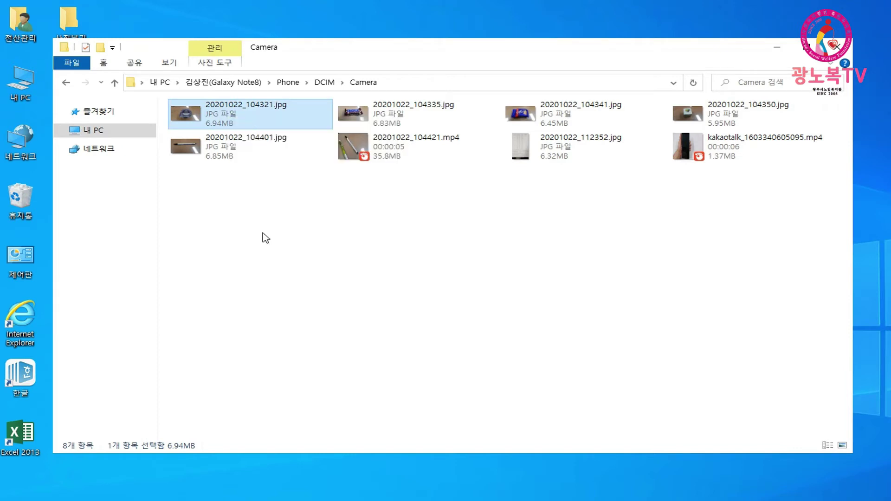
left_click(778, 52)
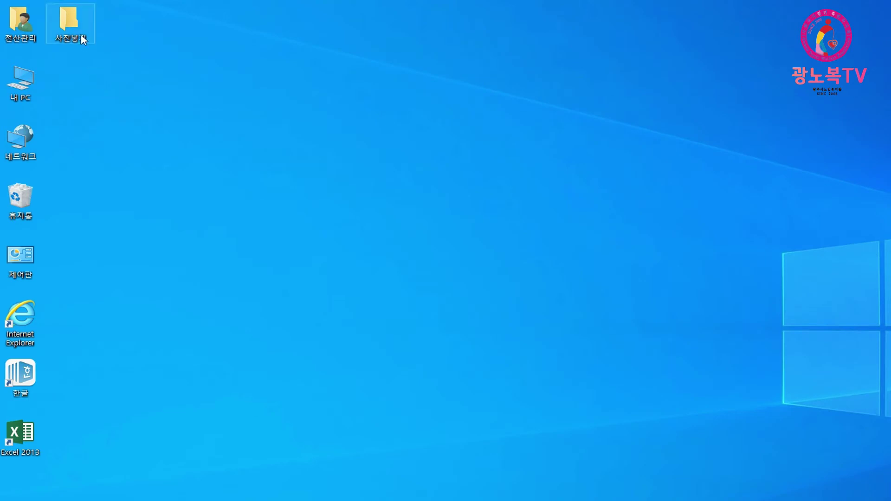
double_click(70, 23)
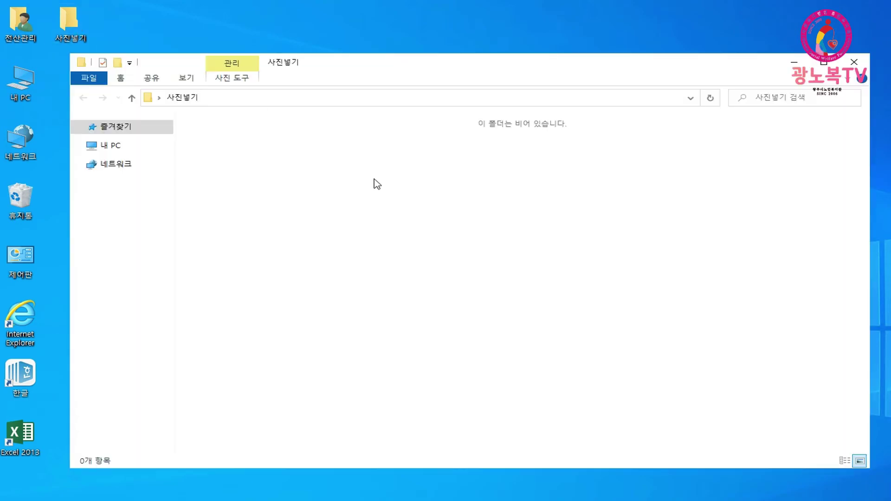
right_click(471, 230)
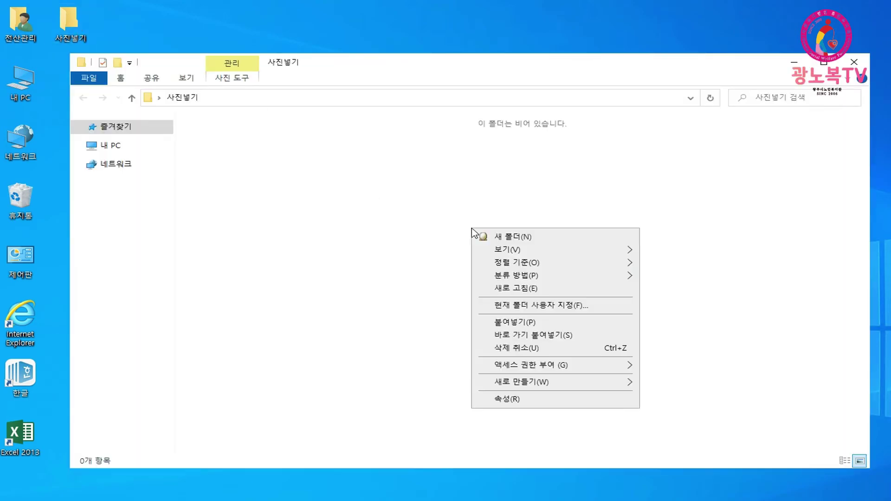
left_click(518, 322)
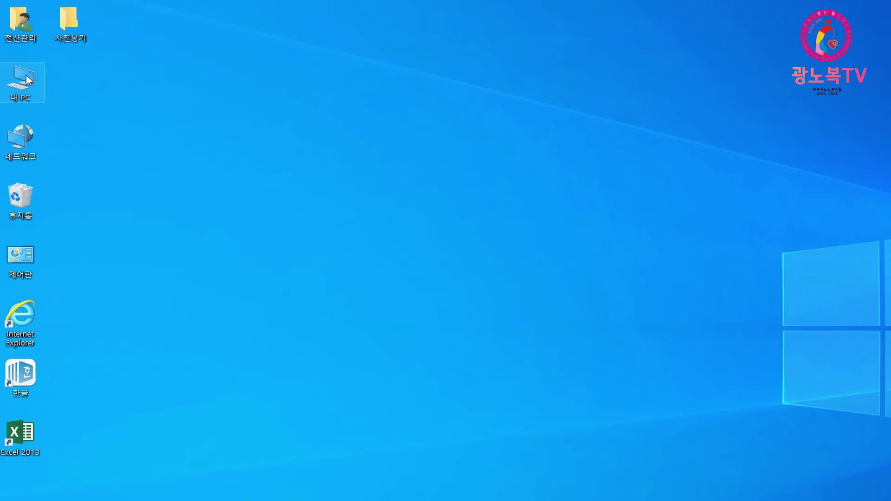
Step: Go from 내 PC into the Galaxy Note8's internal Phone storage and open DCIM > Camera
double_click(29, 88)
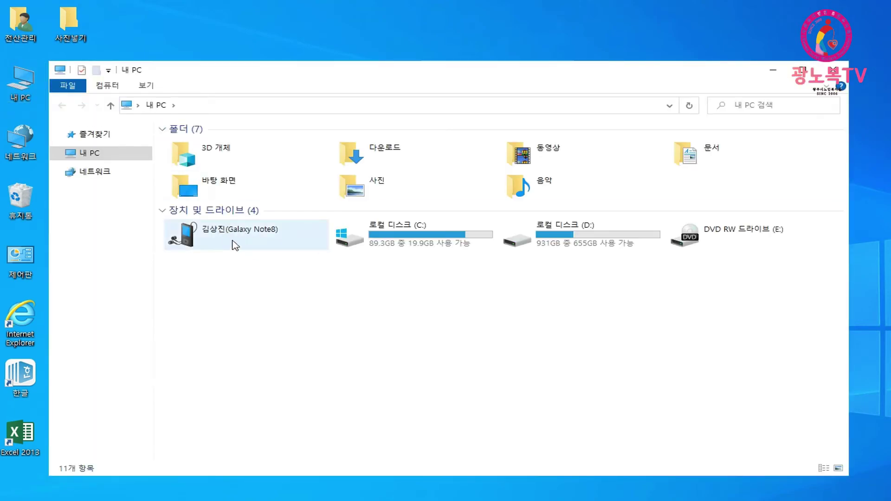
left_click(248, 244)
double_click(249, 244)
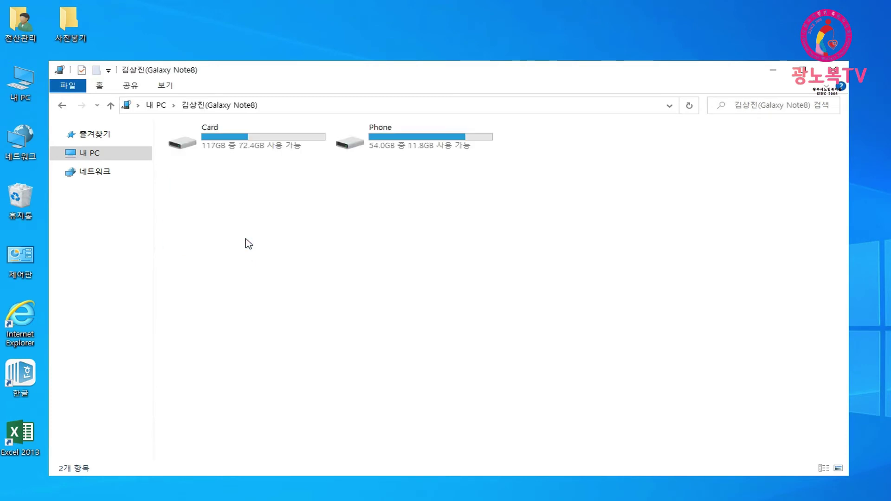
left_click(408, 137)
double_click(409, 138)
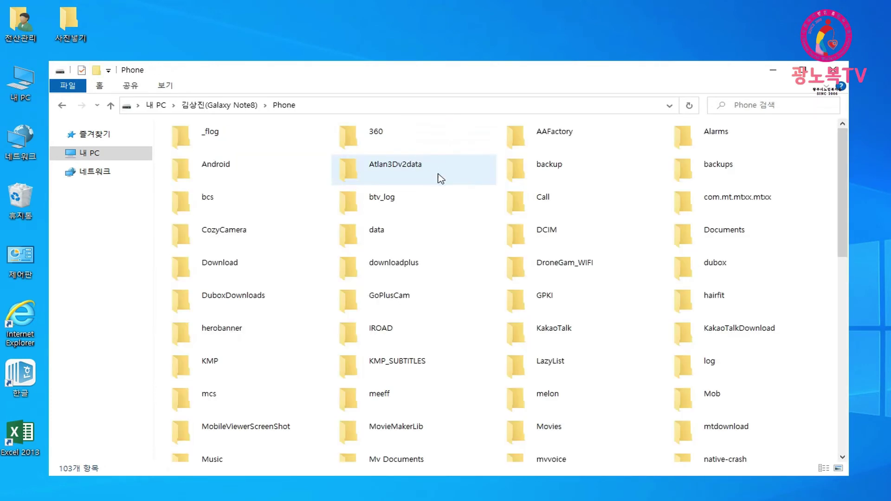
double_click(554, 241)
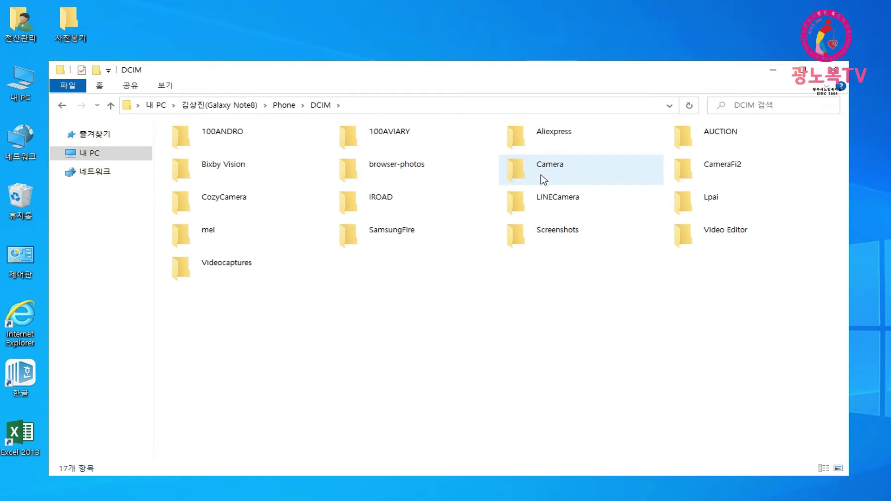
double_click(567, 176)
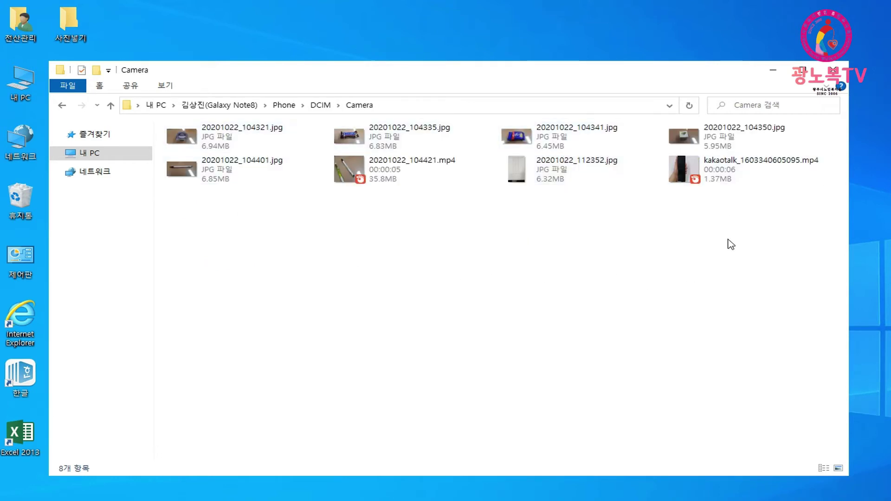
Step: Copy all photos and videos in the phone's Camera folder into the desktop folder 사진넣기
left_click_drag(727, 240, 208, 131)
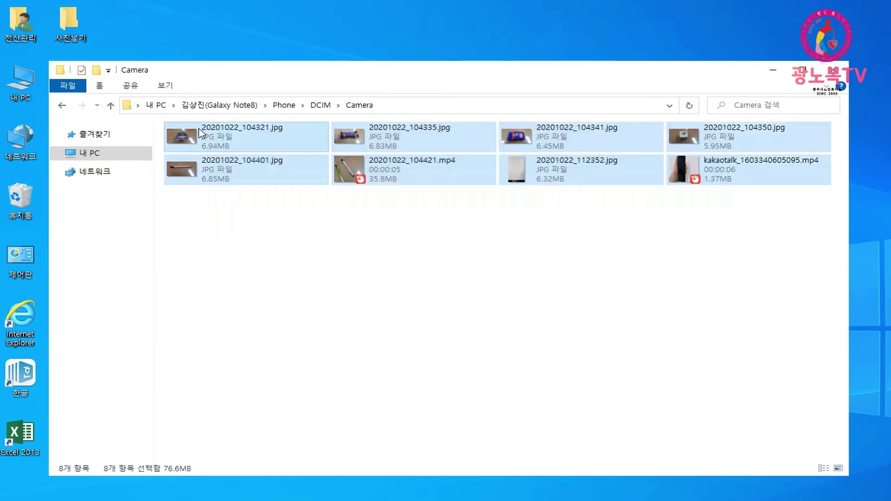
right_click(306, 135)
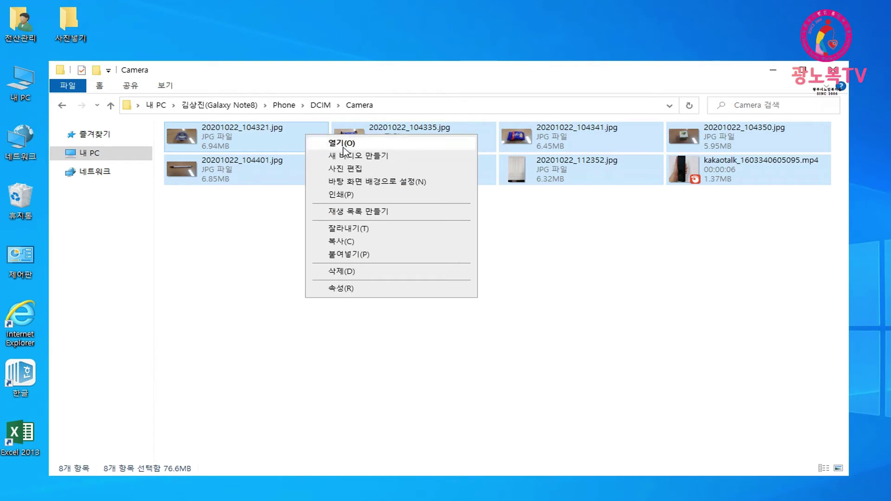
left_click(364, 242)
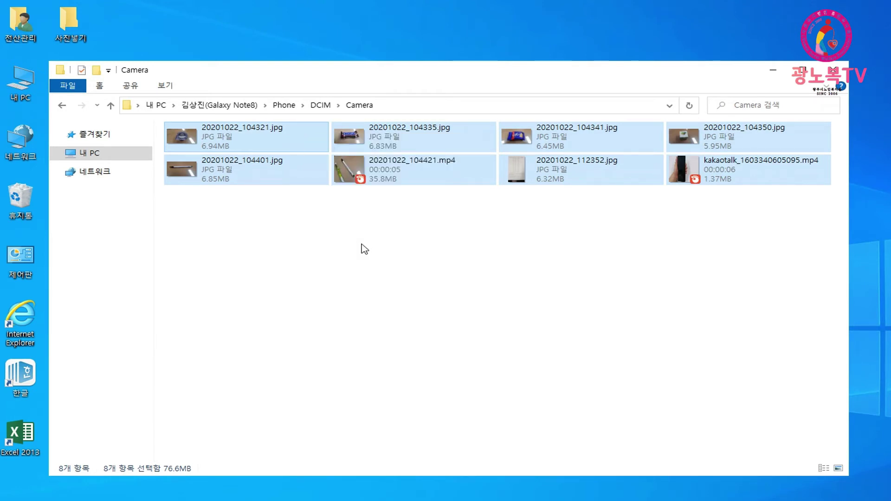
left_click(773, 70)
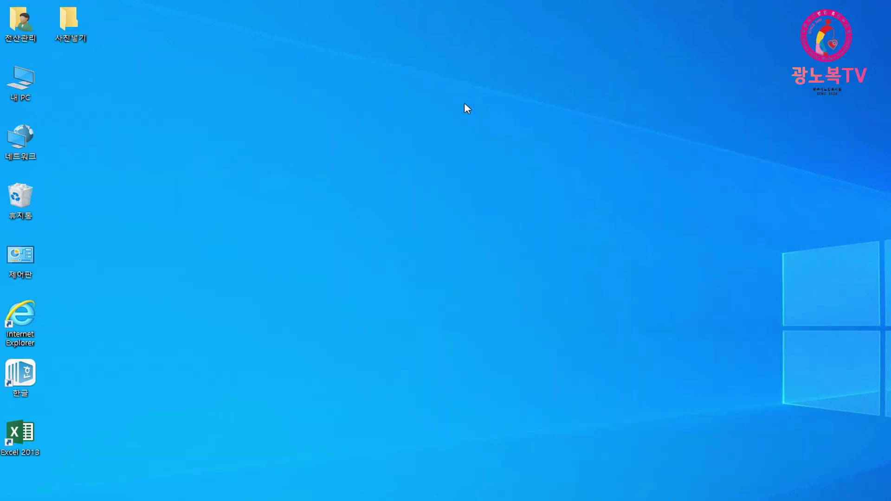
double_click(73, 29)
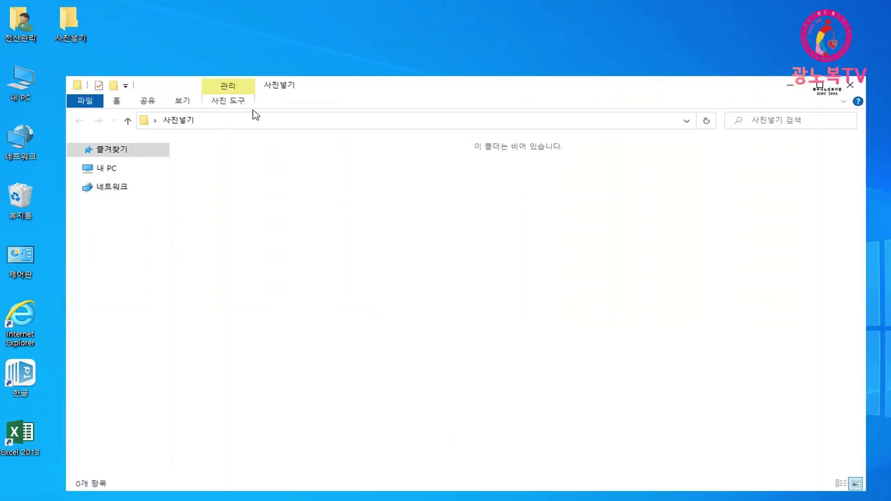
right_click(462, 268)
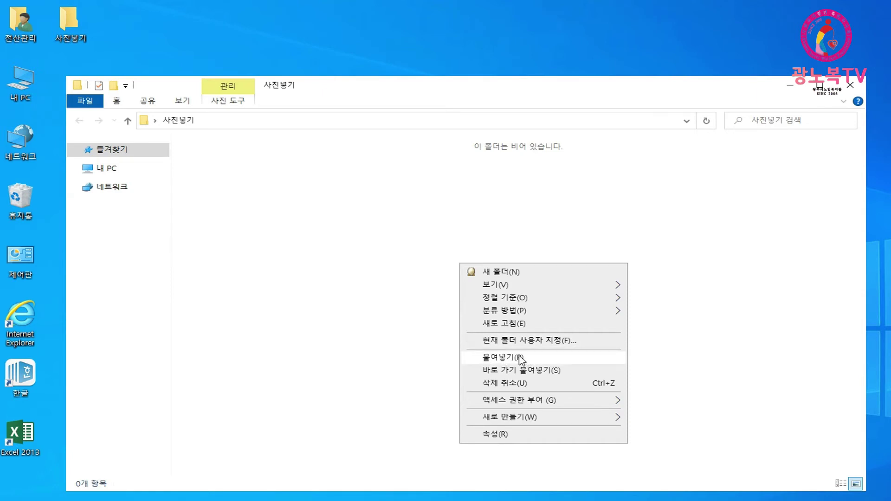
left_click(520, 358)
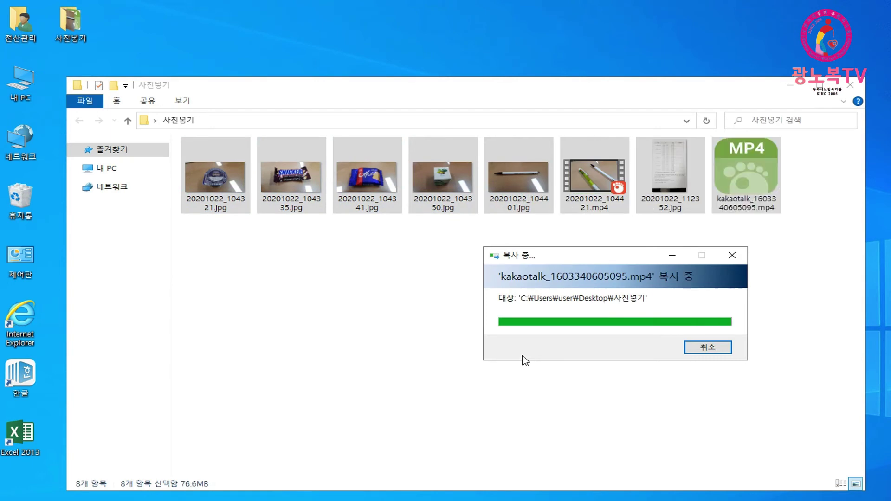
left_click(588, 301)
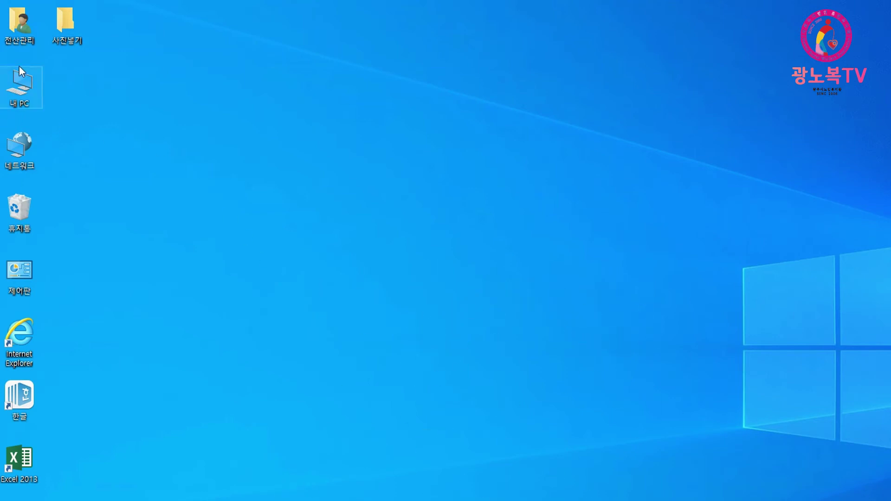
Step: Open the DCIM folder in the Galaxy Note8's Phone storage from 내 PC
double_click(21, 89)
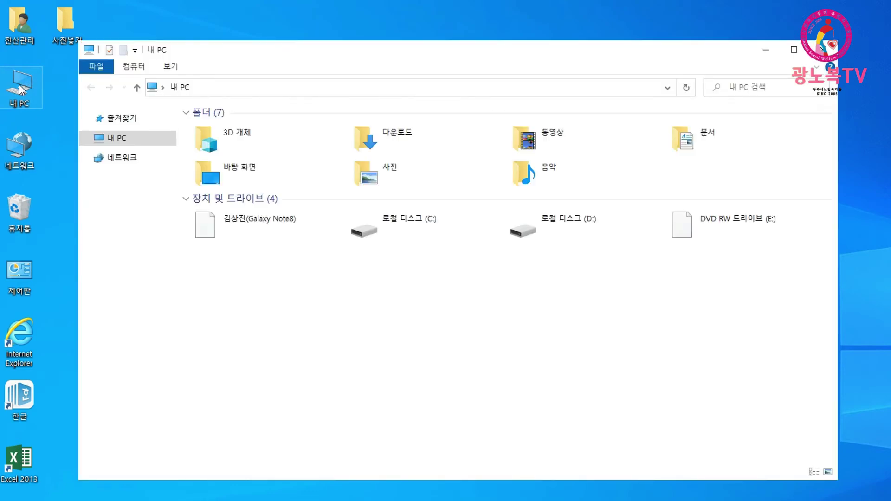
double_click(255, 222)
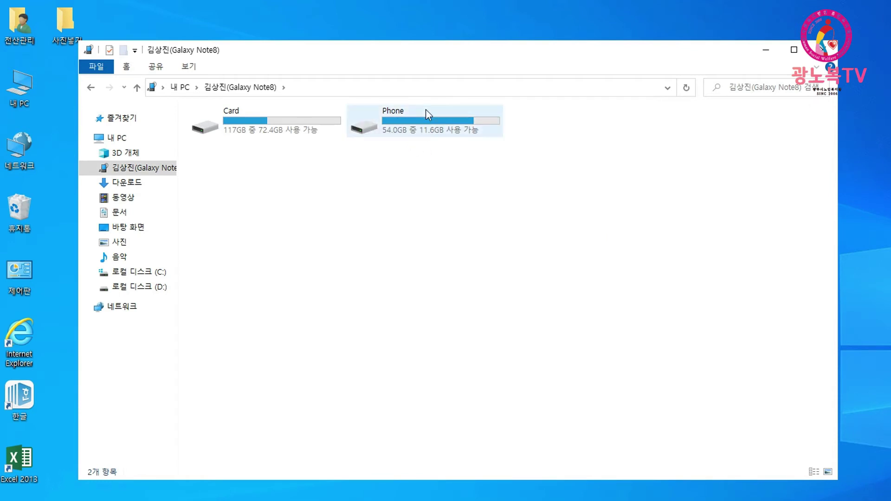
double_click(423, 132)
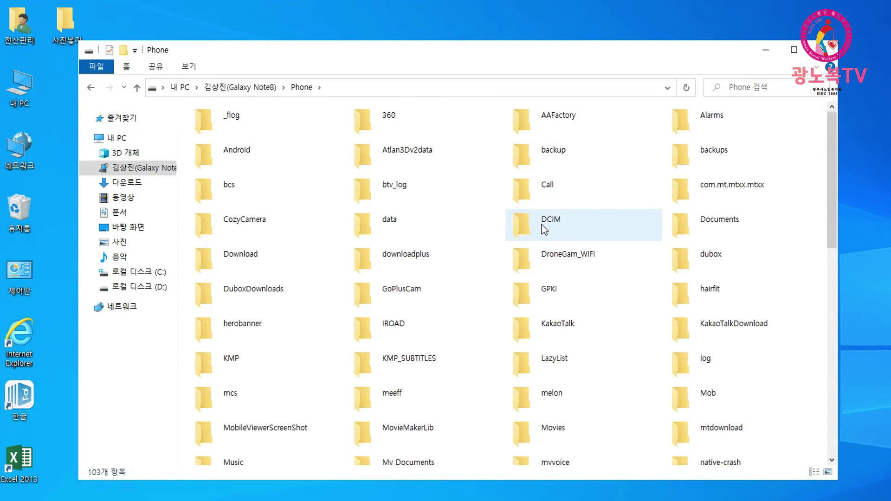
double_click(558, 227)
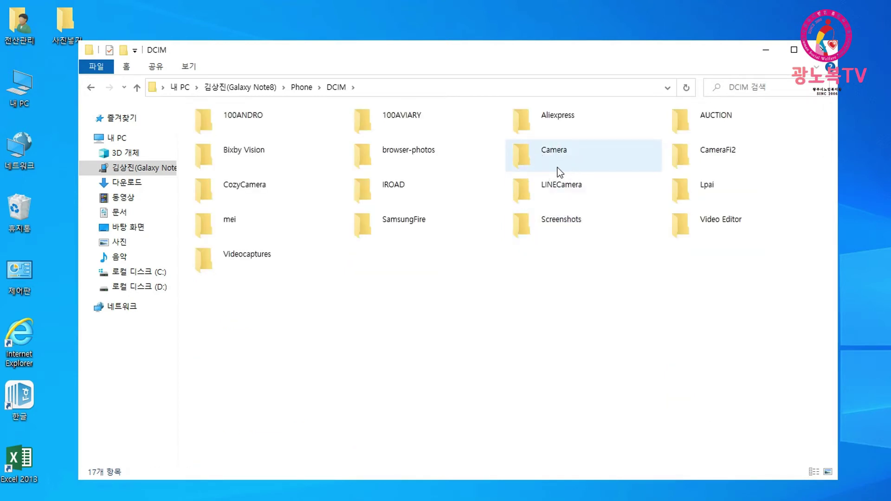
Step: Copy the whole Camera folder from the phone's DCIM folder to the desktop and open the copy
right_click(529, 160)
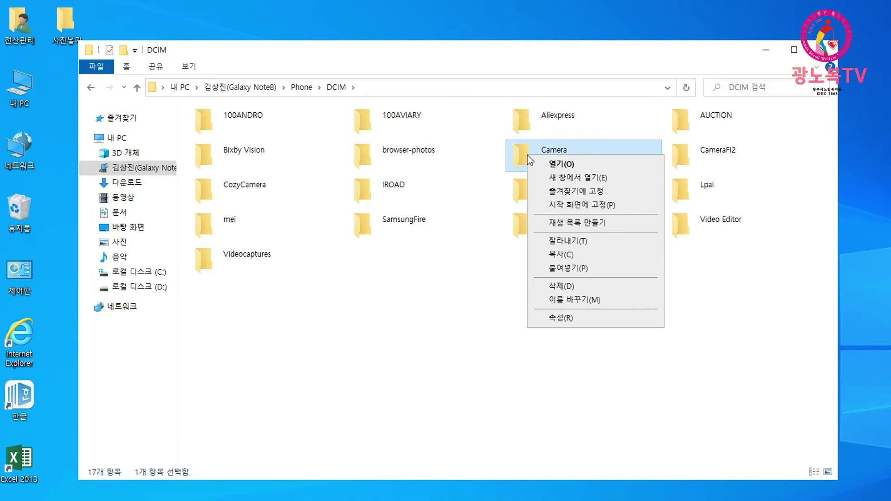
left_click(552, 255)
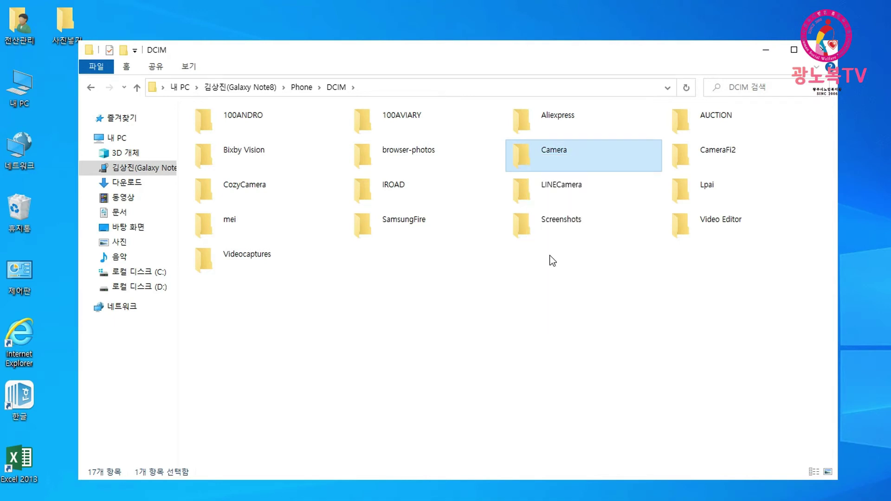
left_click(766, 55)
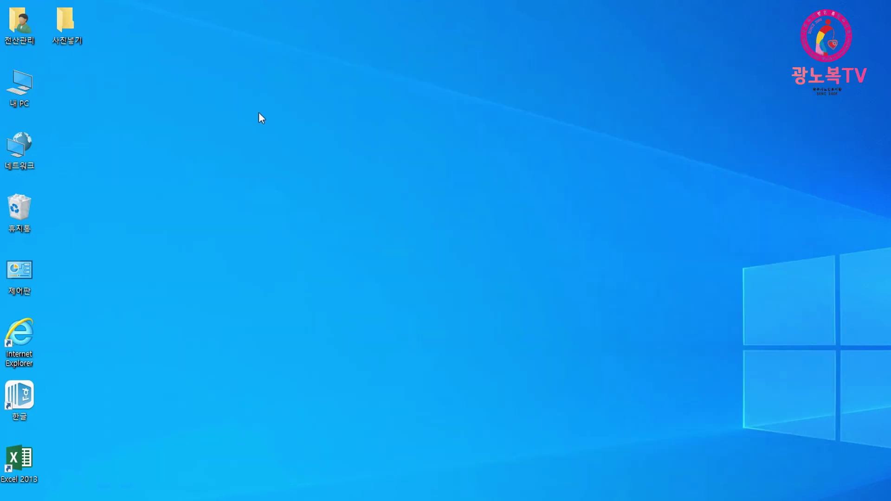
right_click(136, 38)
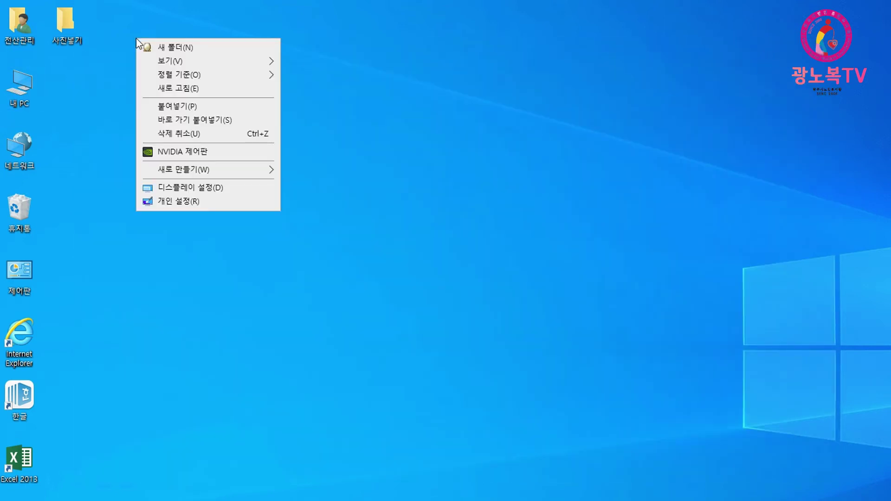
left_click(171, 109)
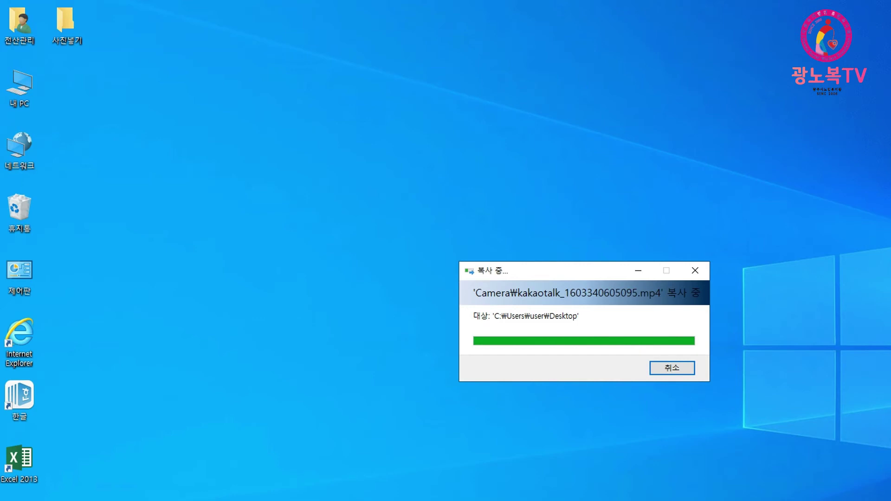
left_click_drag(86, 84, 72, 85)
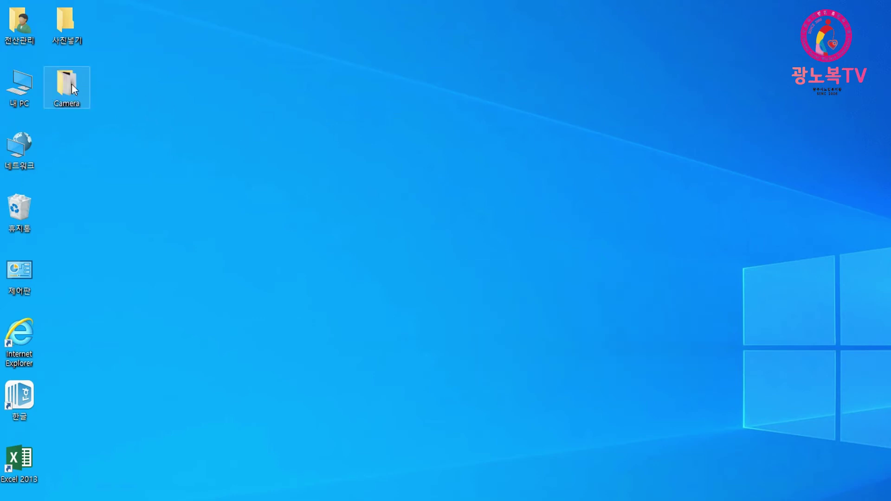
double_click(72, 89)
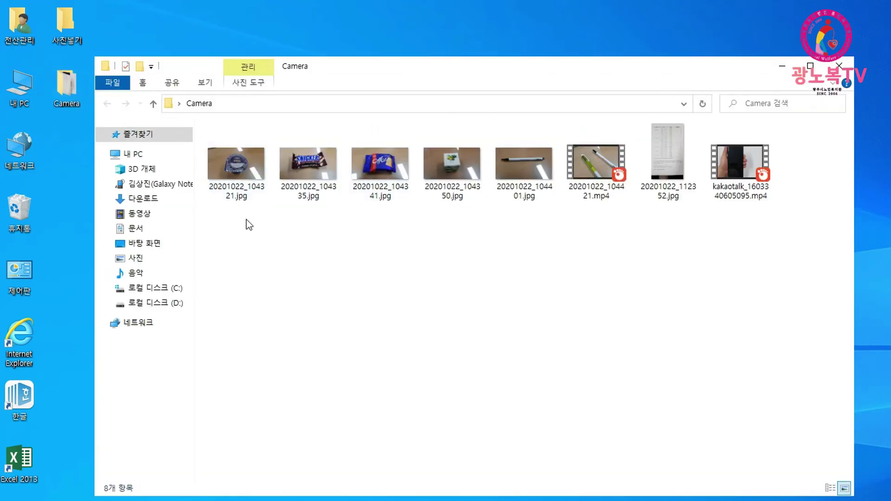